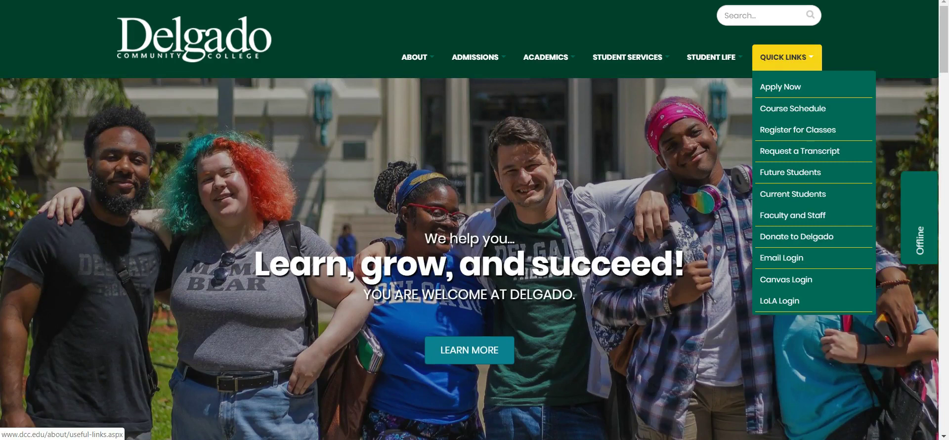
# Step: Open the college's Useful Links page and locate the Canvas Login link
pyautogui.click(786, 57)
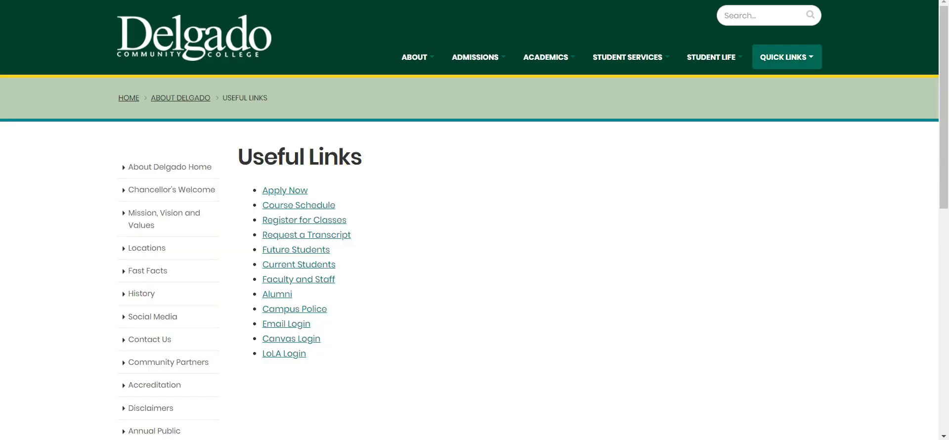
pyautogui.moveTo(326, 340)
pyautogui.mouseDown()
pyautogui.moveTo(346, 356)
pyautogui.moveTo(340, 338)
pyautogui.mouseUp()
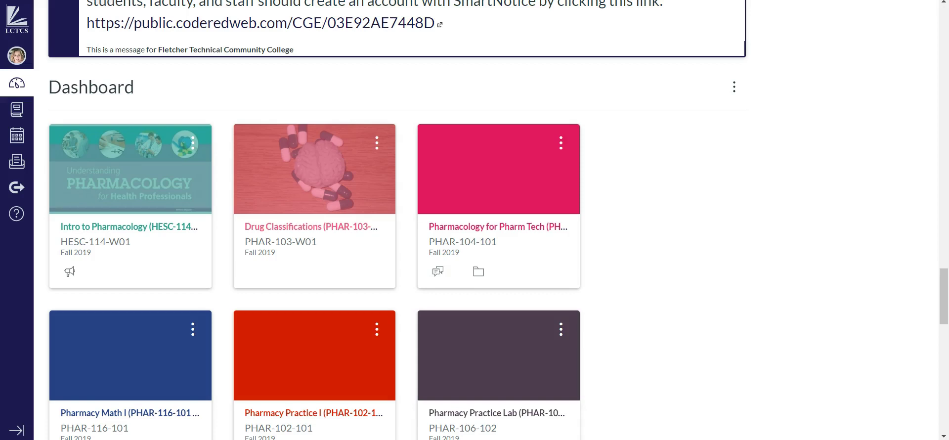
pyautogui.moveTo(24, 83); pyautogui.dragTo(64, 81)
pyautogui.moveTo(22, 108); pyautogui.dragTo(48, 106)
pyautogui.moveTo(23, 137)
pyautogui.mouseDown()
pyautogui.moveTo(54, 135)
pyautogui.moveTo(46, 164)
pyautogui.moveTo(8, 153)
pyautogui.mouseUp()
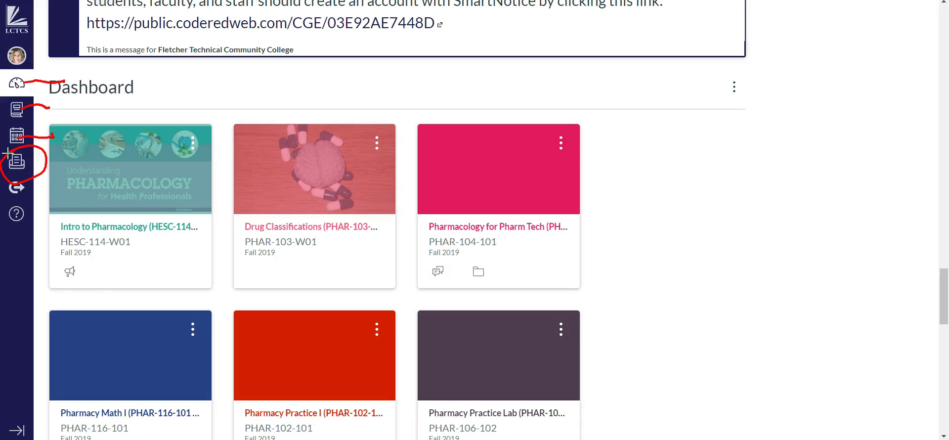
pyautogui.press('Escape')
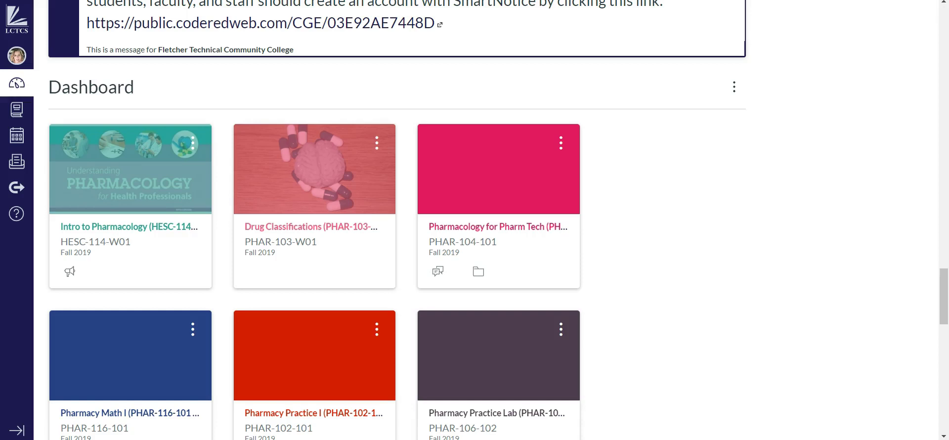
pyautogui.moveTo(63, 105)
pyautogui.mouseDown()
pyautogui.moveTo(153, 239)
pyautogui.moveTo(89, 100)
pyautogui.moveTo(55, 114)
pyautogui.mouseUp()
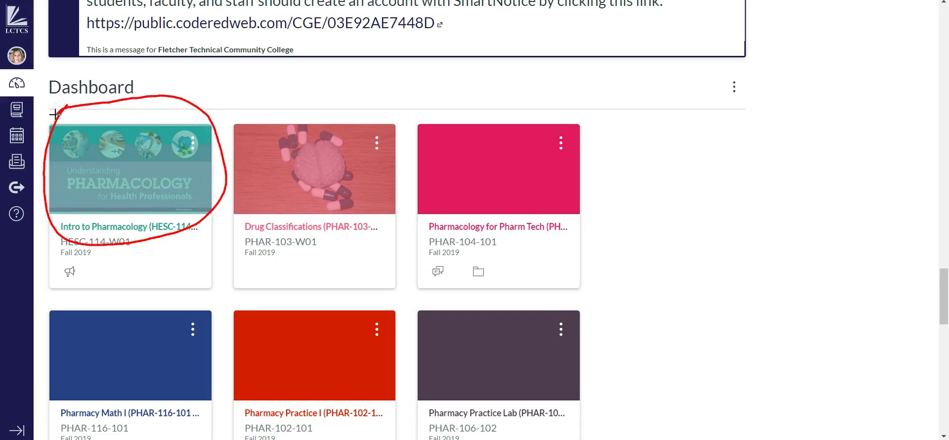
pyautogui.moveTo(609, 174)
pyautogui.mouseDown()
pyautogui.moveTo(566, 174)
pyautogui.moveTo(599, 151)
pyautogui.mouseUp()
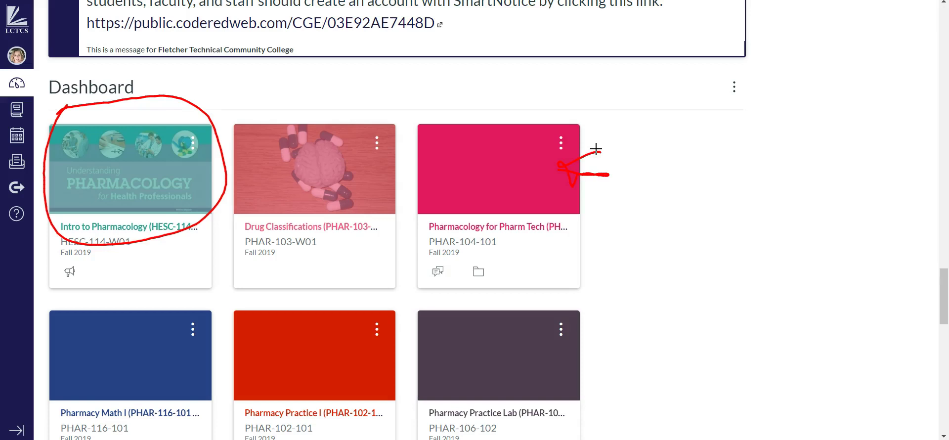
pyautogui.press('Escape')
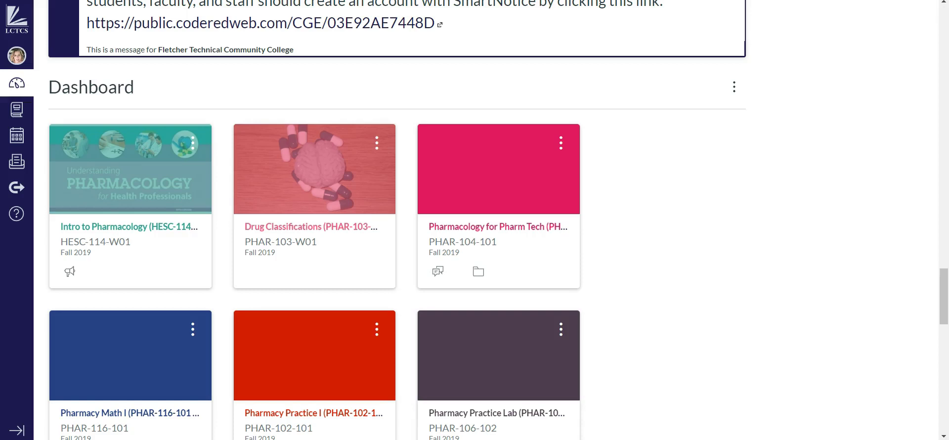
# Step: Recolour the Pharmacology for Pharm Tech course card to purple #8F3E97 and move the Drug Classifications card after it
pyautogui.click(560, 143)
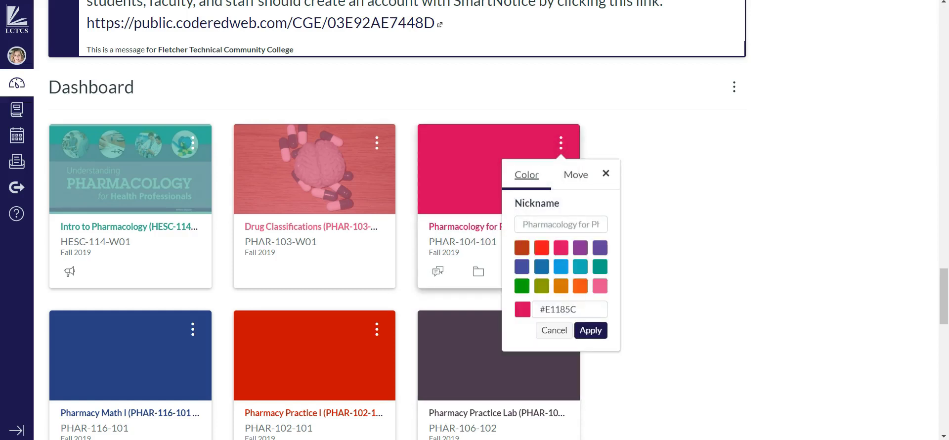
pyautogui.click(579, 247)
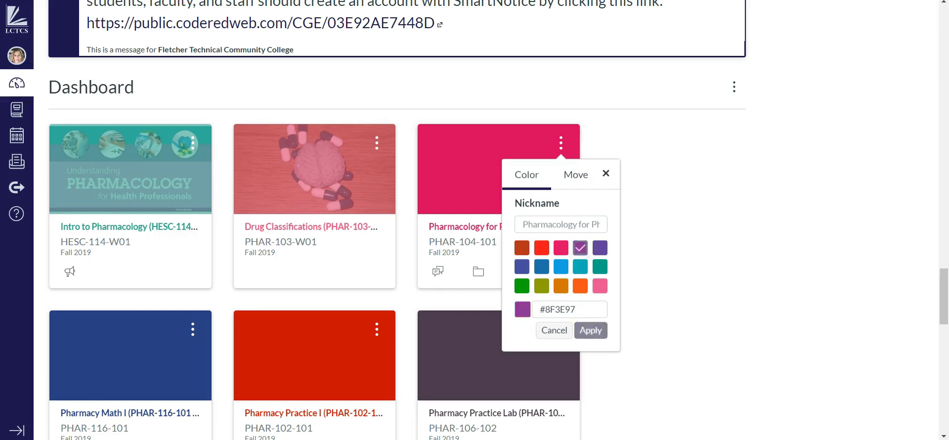
pyautogui.click(590, 330)
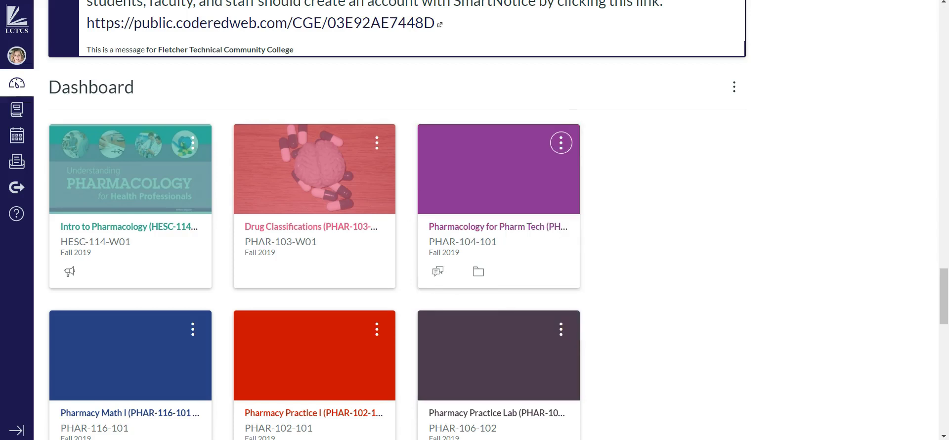
pyautogui.scroll(1, 346, 212)
pyautogui.moveTo(346, 212); pyautogui.dragTo(467, 227)
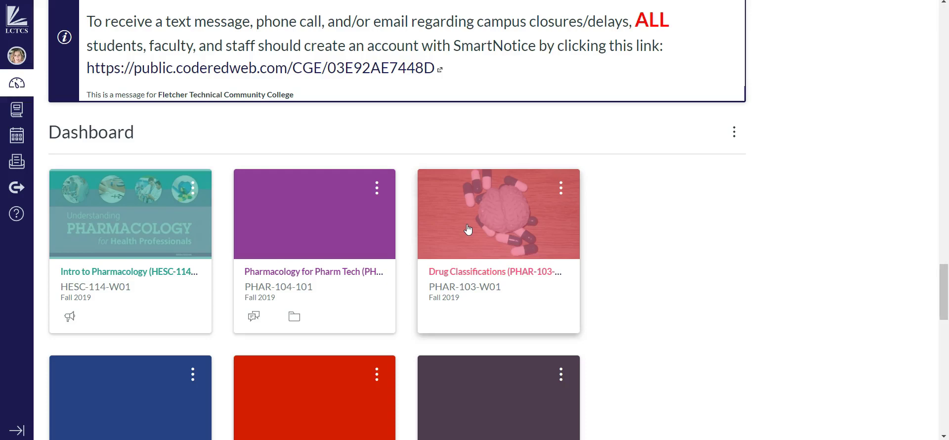
# Step: Star the Spring 2019 Pharmacology for Pharm Tech course in the list of all courses
pyautogui.click(17, 109)
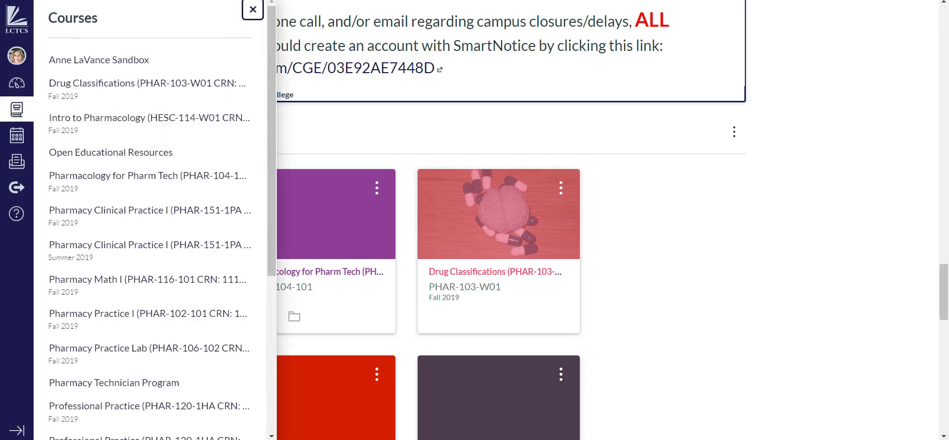
pyautogui.scroll(-5, 149, 222)
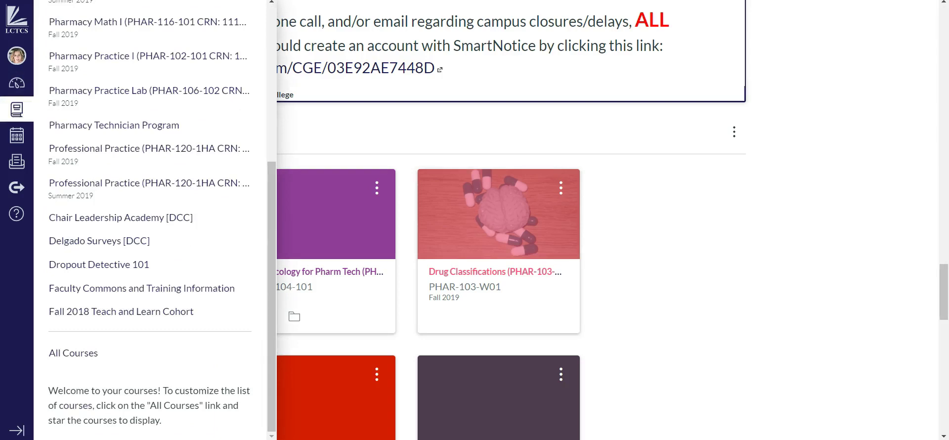
pyautogui.click(73, 353)
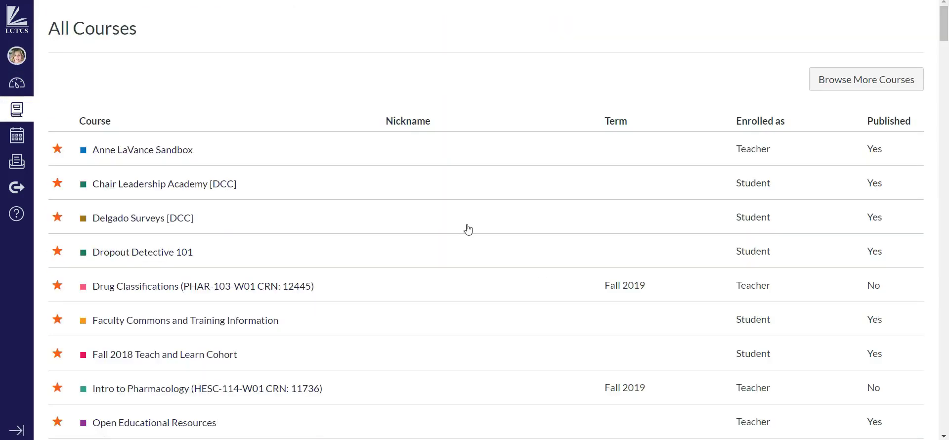
pyautogui.scroll(-4, 468, 229)
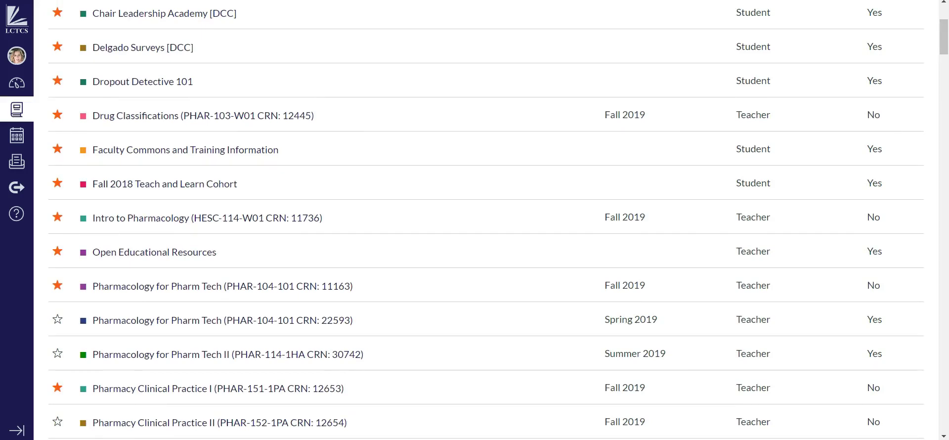
pyautogui.click(57, 319)
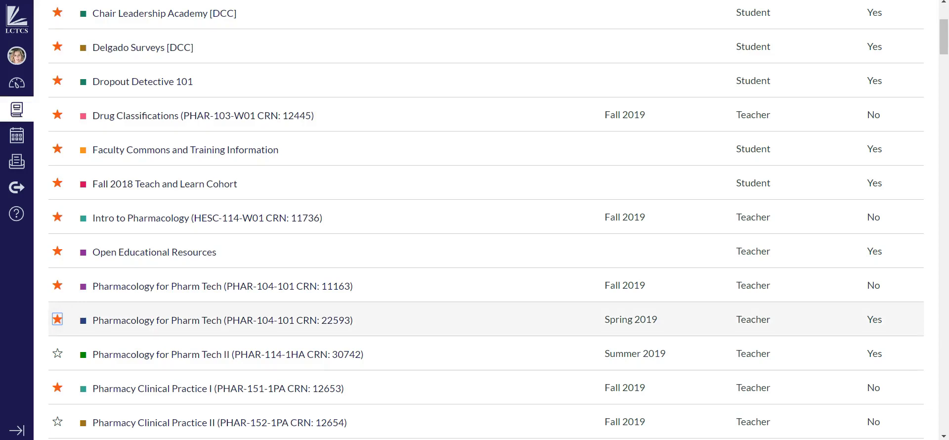
# Step: Return to the dashboard and locate the calendar link beside the Coming Up list
pyautogui.click(17, 82)
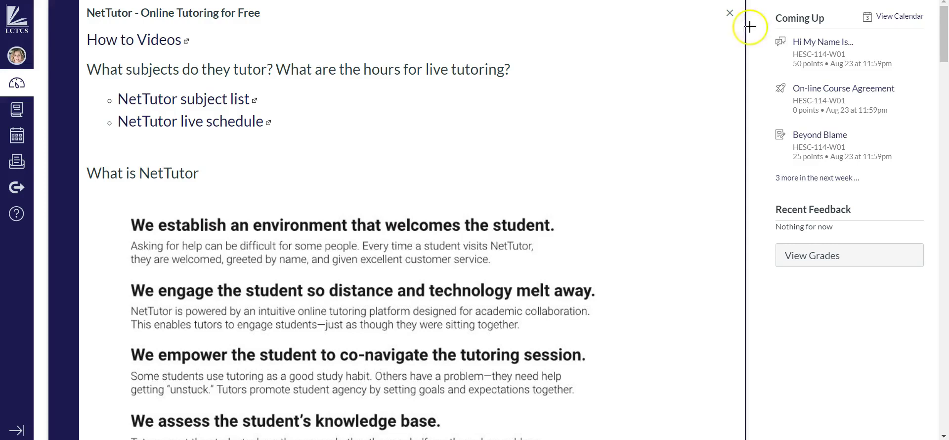
pyautogui.moveTo(731, 43)
pyautogui.mouseDown()
pyautogui.moveTo(759, 22)
pyautogui.moveTo(764, 39)
pyautogui.mouseUp()
pyautogui.moveTo(911, 21)
pyautogui.mouseDown()
pyautogui.moveTo(905, 42)
pyautogui.moveTo(900, 25)
pyautogui.moveTo(917, 28)
pyautogui.mouseUp()
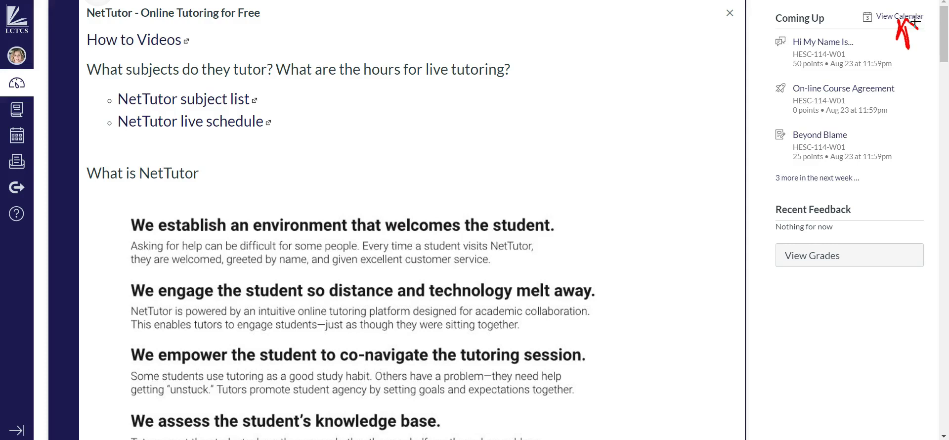
pyautogui.moveTo(60, 141)
pyautogui.mouseDown()
pyautogui.moveTo(29, 139)
pyautogui.moveTo(44, 129)
pyautogui.mouseUp()
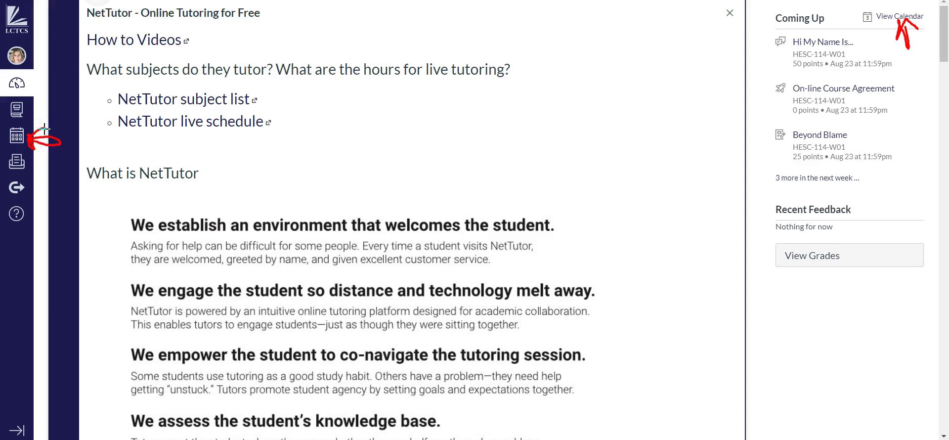
# Step: Examine the August 2019 course calendar in the month, week and agenda views
pyautogui.click(16, 135)
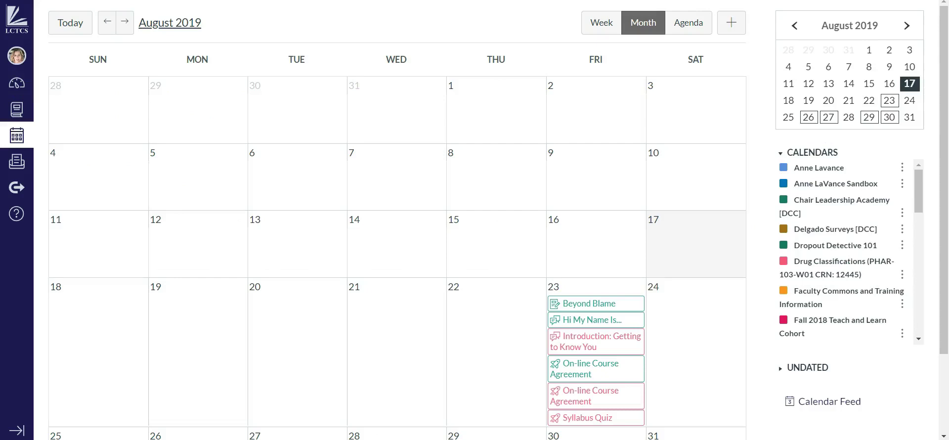
pyautogui.scroll(-2, 475, 220)
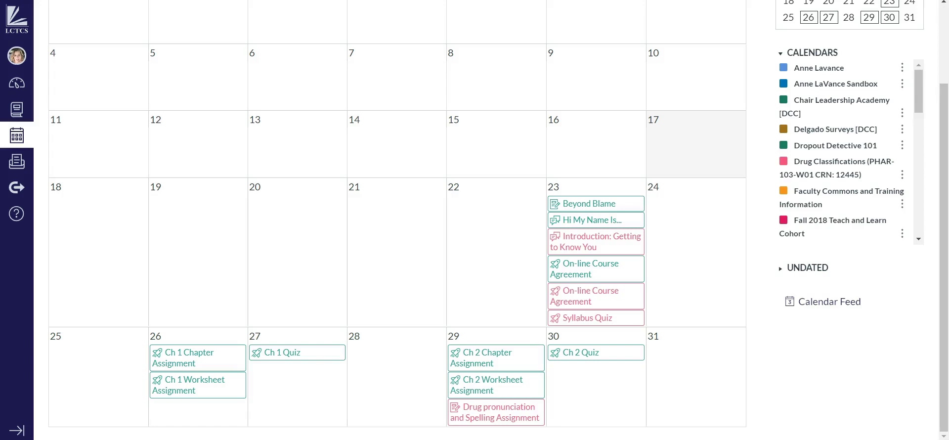
pyautogui.scroll(2, 475, 220)
pyautogui.click(601, 22)
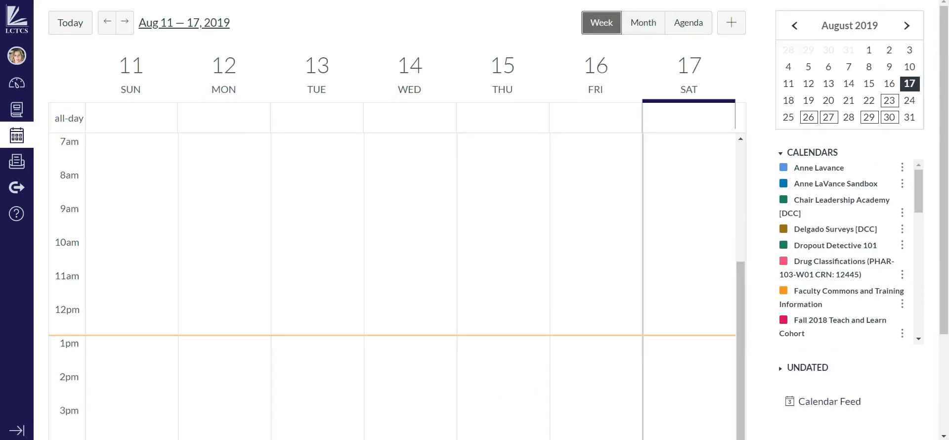
pyautogui.click(689, 22)
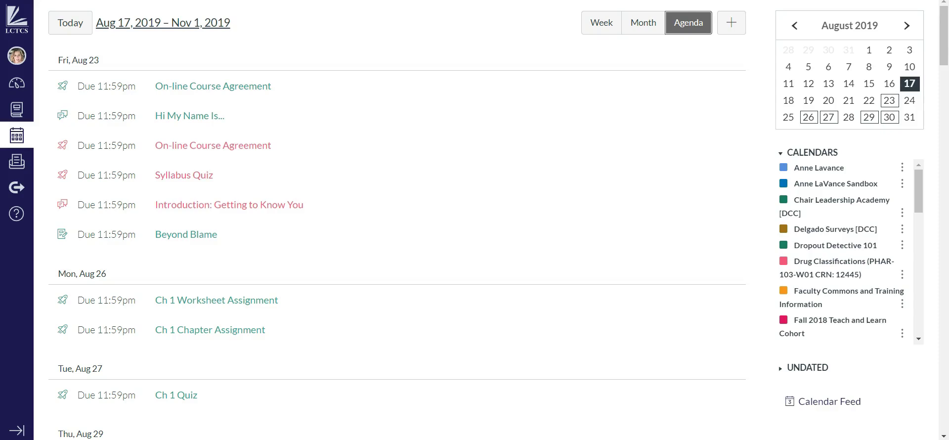
# Step: Return to the dashboard and open the Inbox, leaving its course filter on All Courses
pyautogui.press('Return')
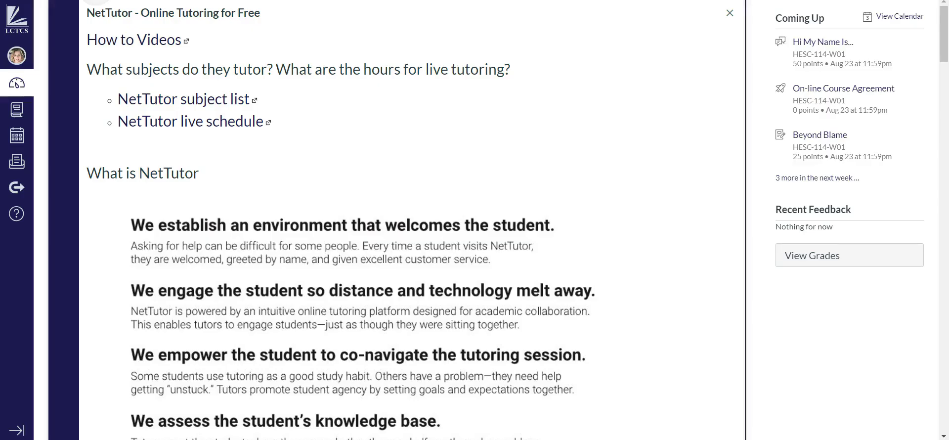
pyautogui.moveTo(7, 141)
pyautogui.mouseDown()
pyautogui.moveTo(14, 185)
pyautogui.moveTo(35, 139)
pyautogui.moveTo(6, 135)
pyautogui.mouseUp()
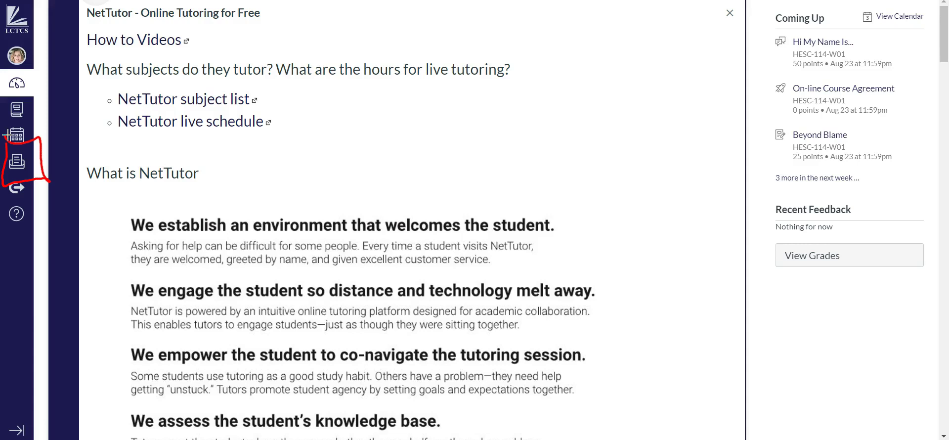
pyautogui.moveTo(22, 157); pyautogui.dragTo(16, 166)
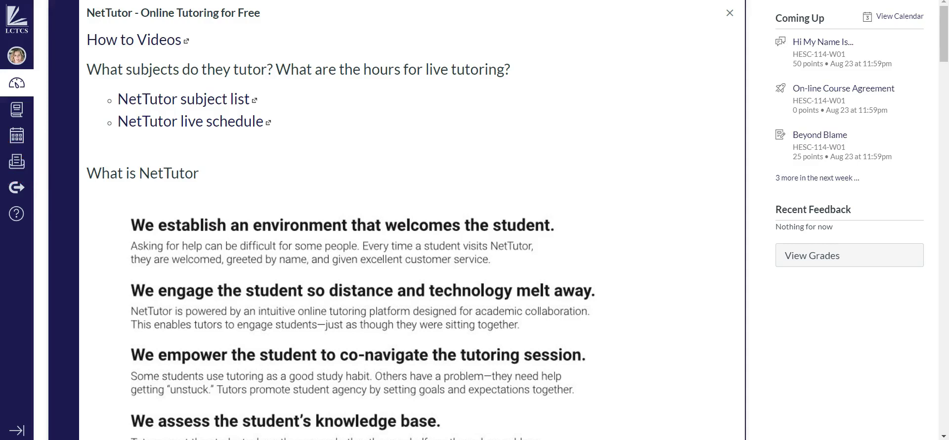
pyautogui.click(16, 161)
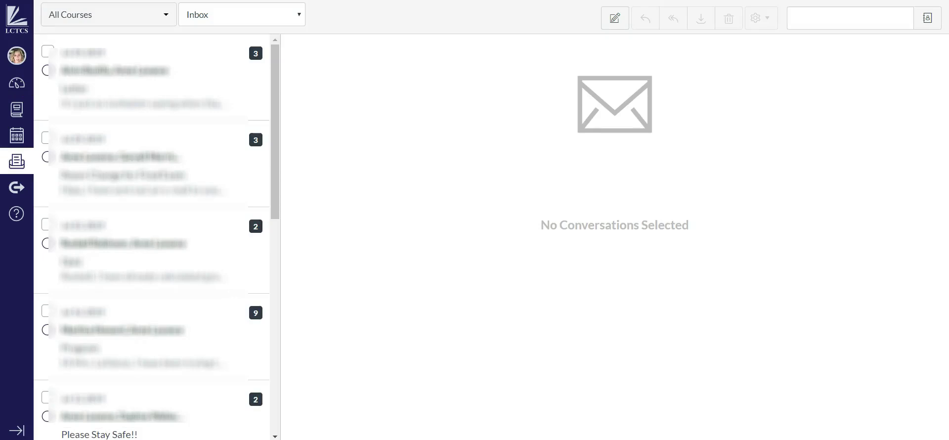
pyautogui.click(109, 14)
pyautogui.click(109, 15)
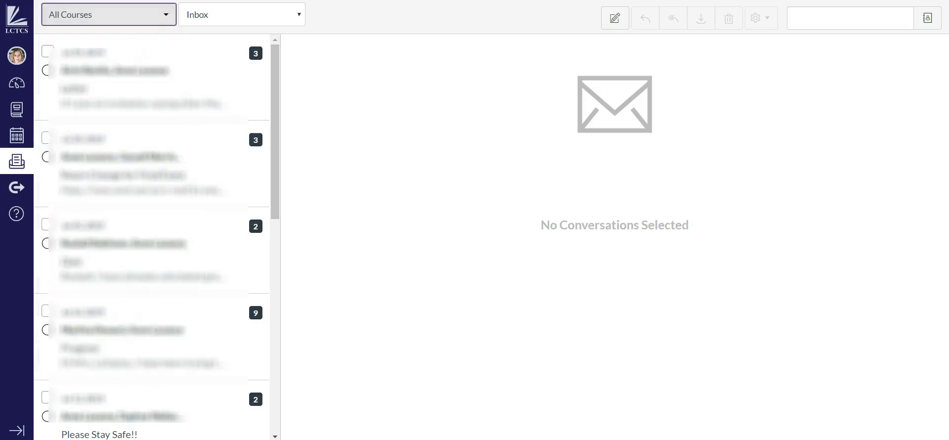
# Step: Start composing a new message for the Intro to Pharmacology course (CRN: 11736)
pyautogui.click(615, 19)
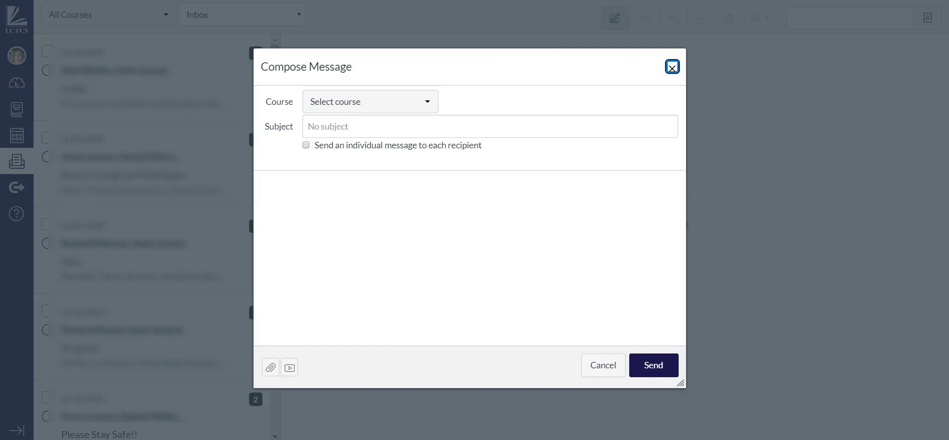
pyautogui.press('Tab')
pyautogui.hotkey('alt', 'Down')
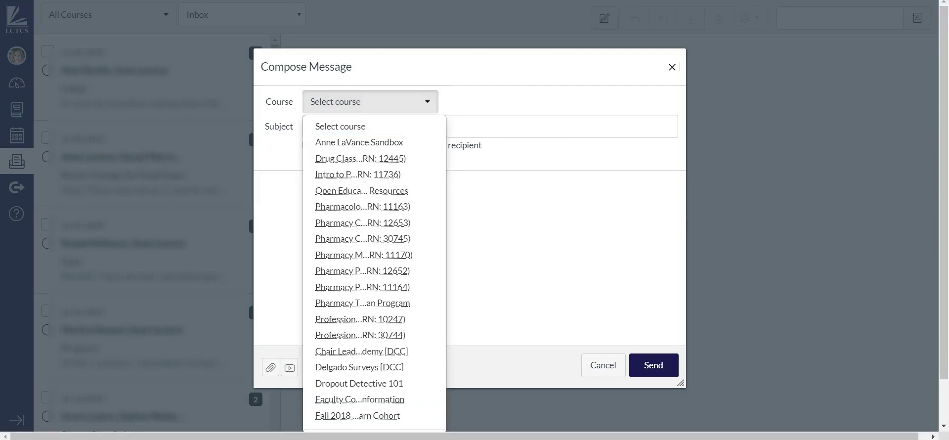
pyautogui.click(358, 174)
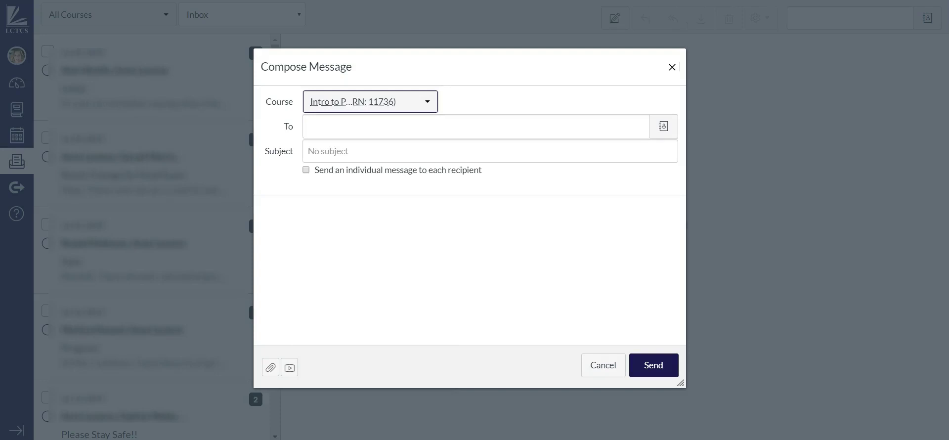
# Step: Address the message to the individual teacher listed in the course's Teachers group
pyautogui.press('Tab')
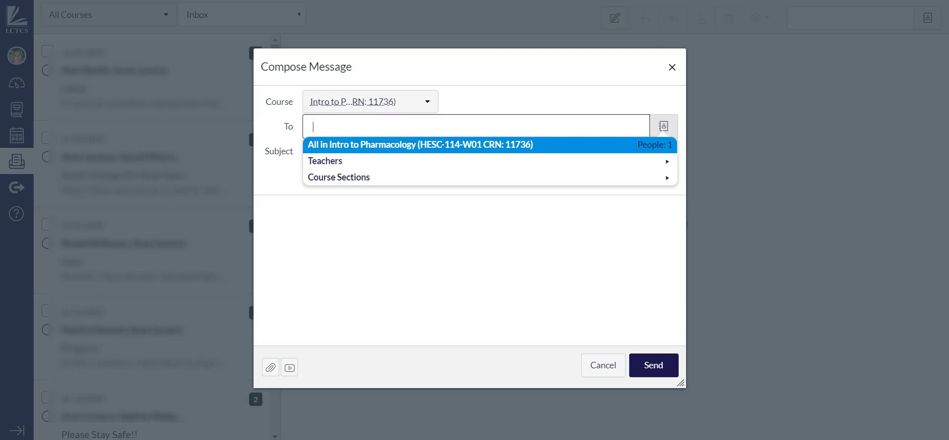
pyautogui.press('Down')
pyautogui.press('Return')
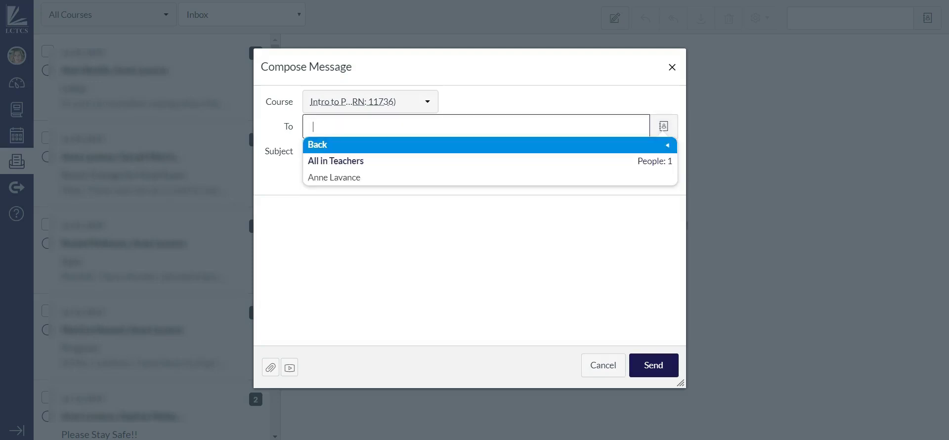
pyautogui.press('Down')
pyautogui.press('Down')
pyautogui.press('Return')
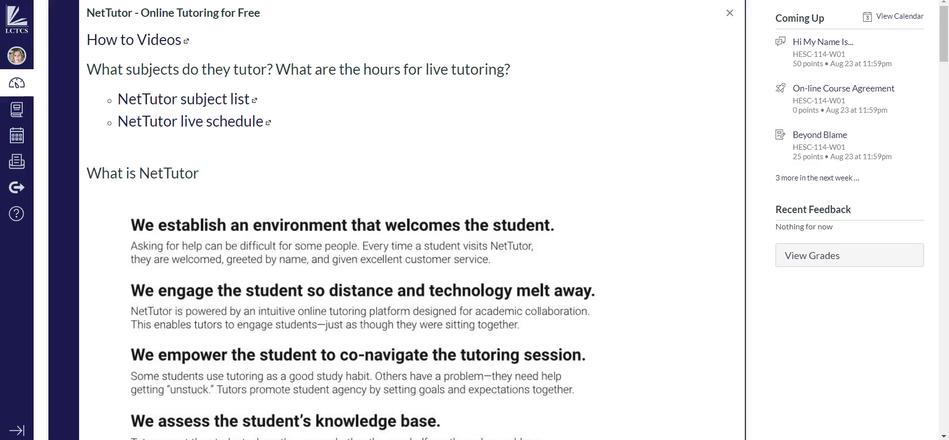
# Step: Open the account's Notification Preferences and examine the settings for course activities and conversation messages
pyautogui.click(16, 55)
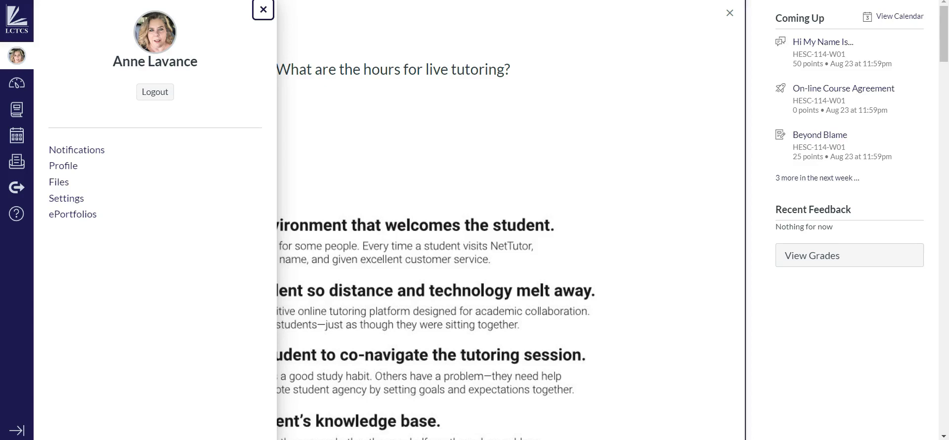
pyautogui.click(77, 149)
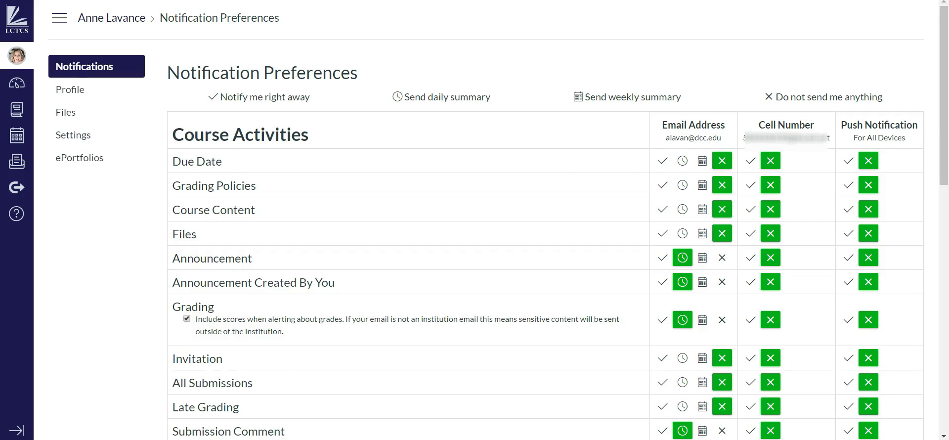
pyautogui.moveTo(114, 244)
pyautogui.mouseDown()
pyautogui.moveTo(165, 252)
pyautogui.moveTo(154, 260)
pyautogui.mouseUp()
pyautogui.scroll(-8, 155, 260)
pyautogui.moveTo(107, 223); pyautogui.dragTo(170, 240)
pyautogui.moveTo(171, 239); pyautogui.dragTo(153, 247)
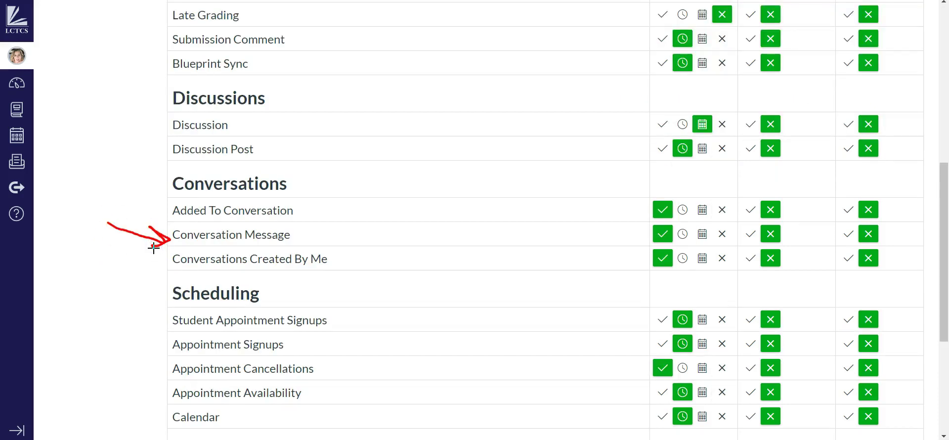